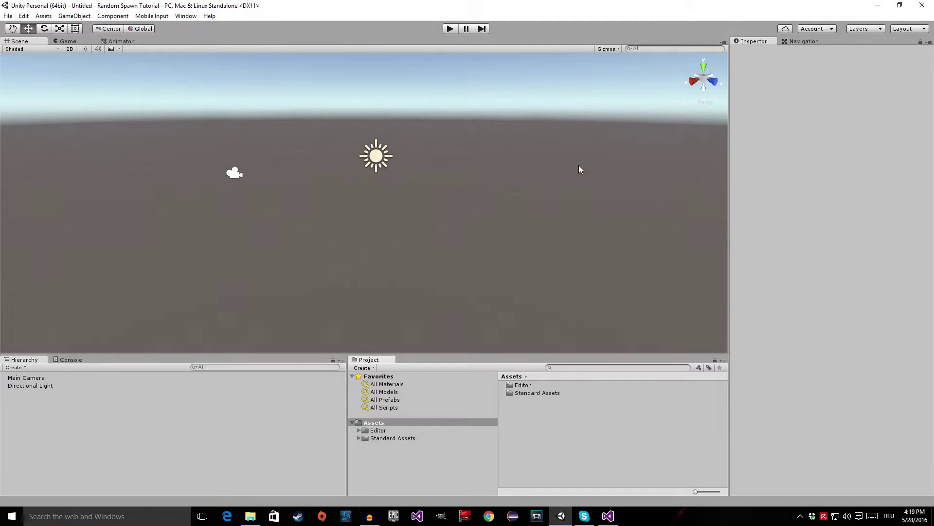
mouse_move(579, 165)
right_down()
mouse_move(561, 144)
mouse_move(582, 178)
mouse_move(592, 175)
right_up()
right_drag(493, 195, 498, 192)
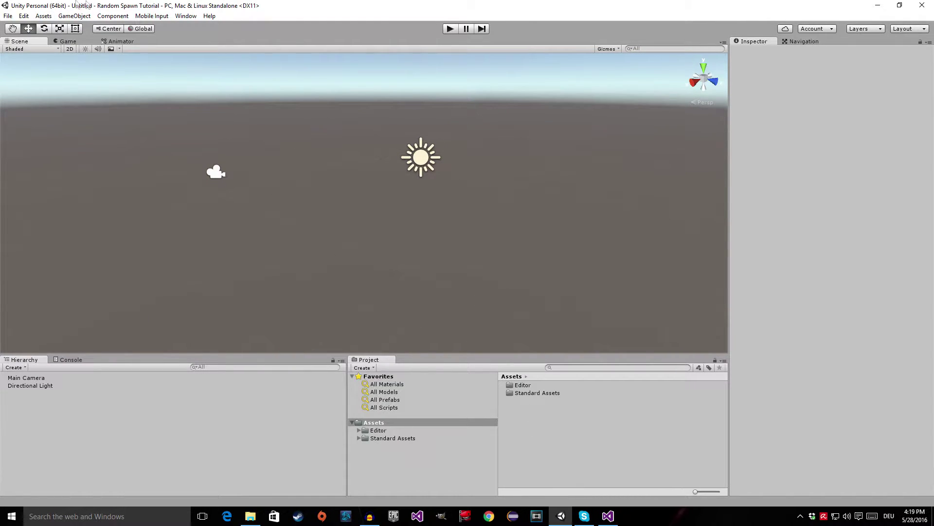
- Add a 3D cube to the scene and set its position to X 0, Y -0.5, Z 0
right_click(64, 448)
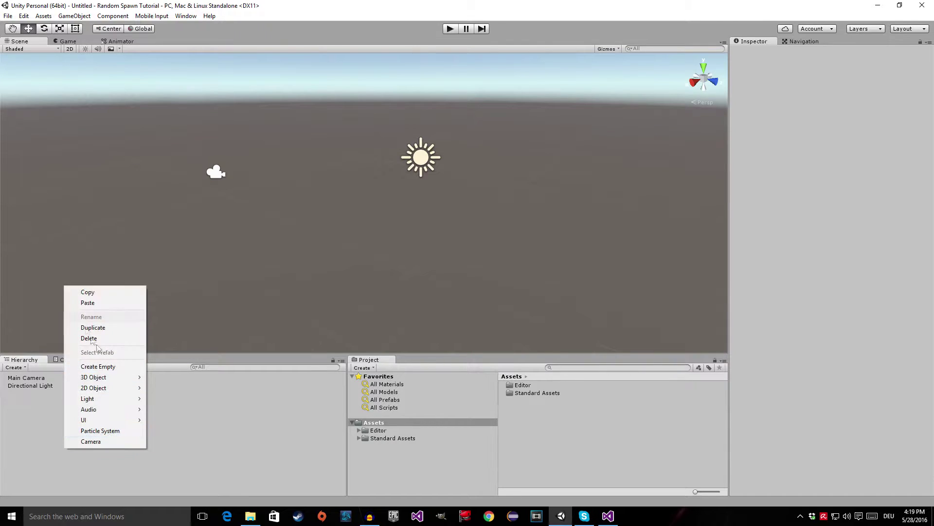
mouse_move(125, 382)
click(165, 378)
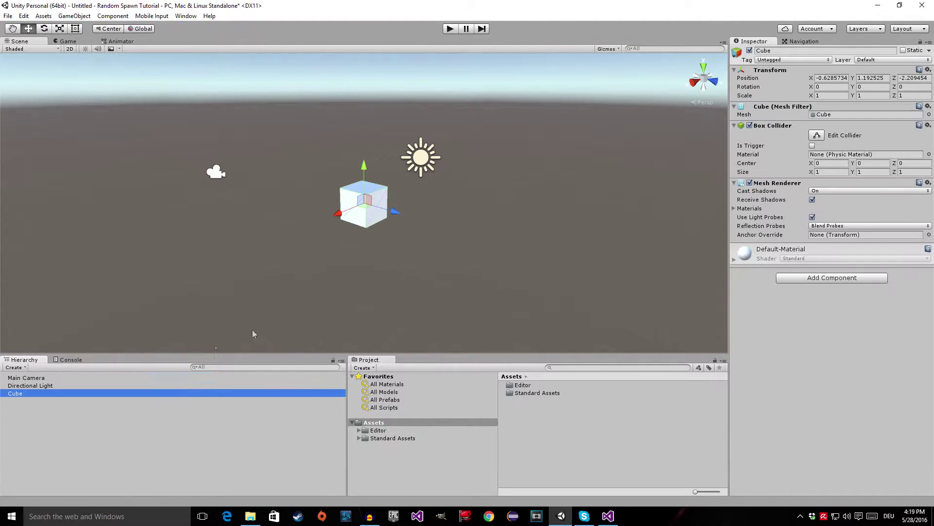
click(831, 77)
text(0)
click(888, 78)
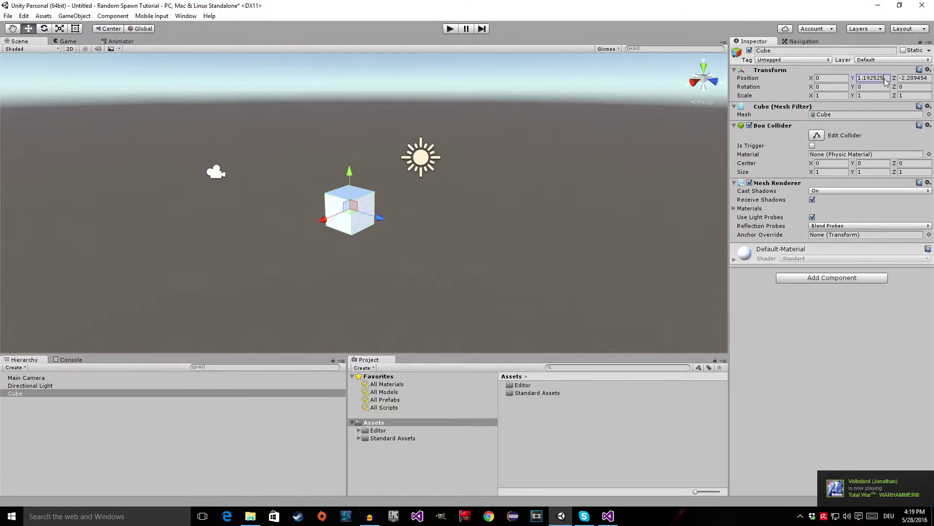
text(0)
click(906, 79)
text(0)
click(880, 78)
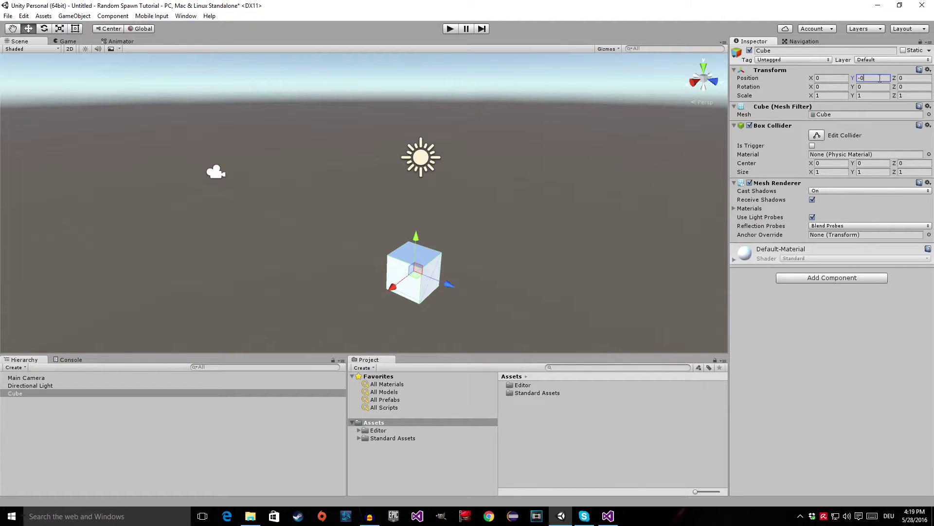
text(-0.5)
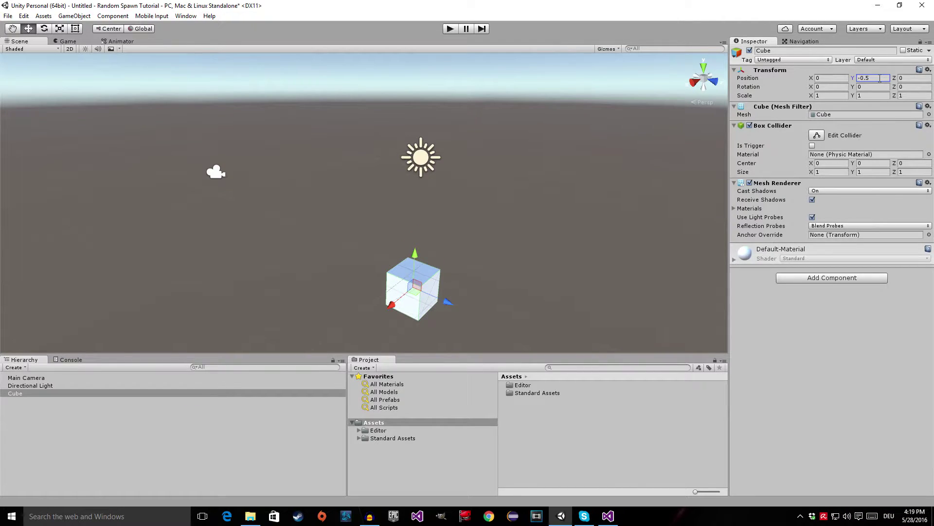
- Examine the cube and the height of its top face from several angles
key(w)
right_drag(504, 256, 477, 237)
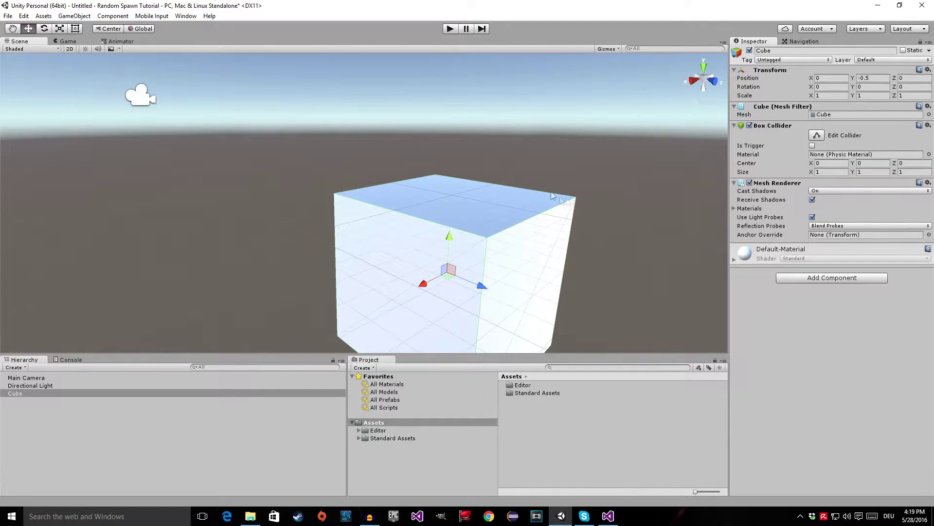
key(w)
right_drag(421, 197, 444, 191)
scroll(393, 191, down, 5)
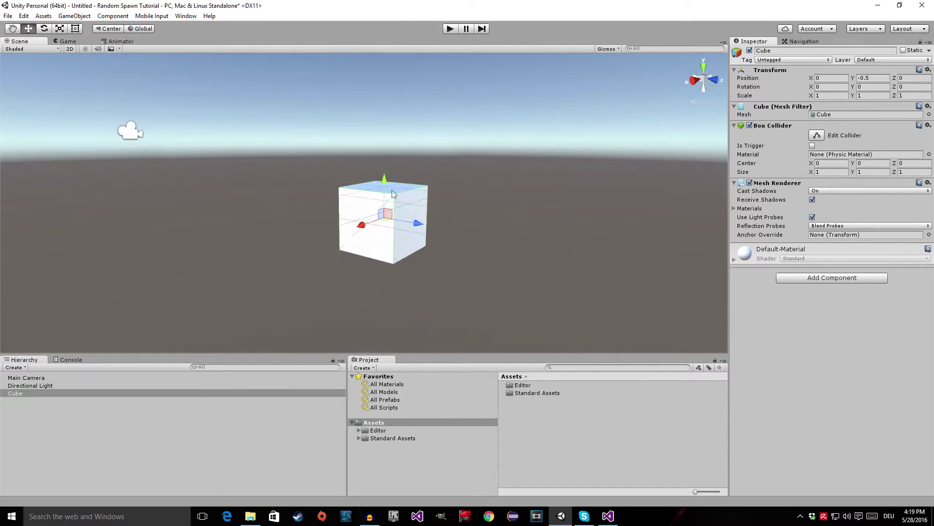
right_drag(409, 156, 371, 259)
key(w)
key(s)
right_drag(359, 205, 360, 227)
key(s)
key(w)
key(s)
alt+drag(359, 227, 344, 180)
- Turn the cube into a square platform by setting its scale to 20 on X and 20 on Z
click(835, 96)
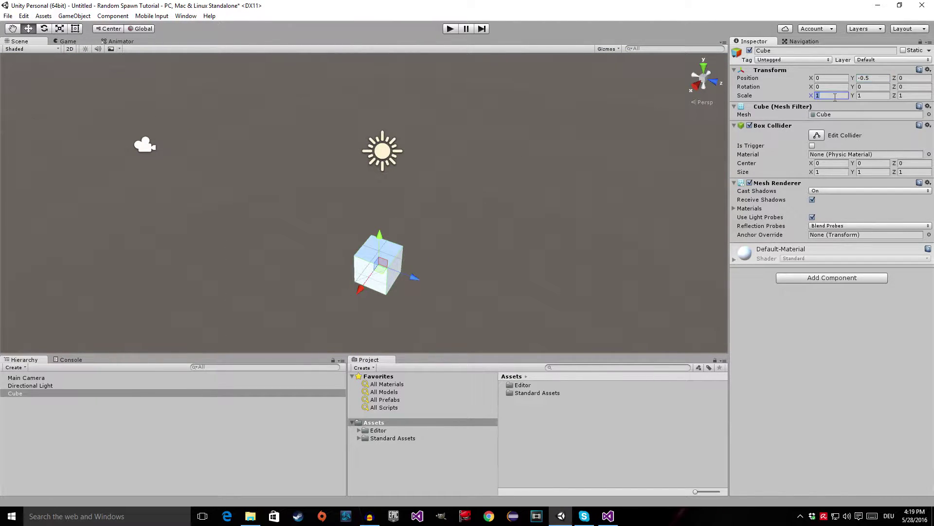
text(10)
alt+drag(547, 257, 504, 291)
click(837, 95)
text(20)
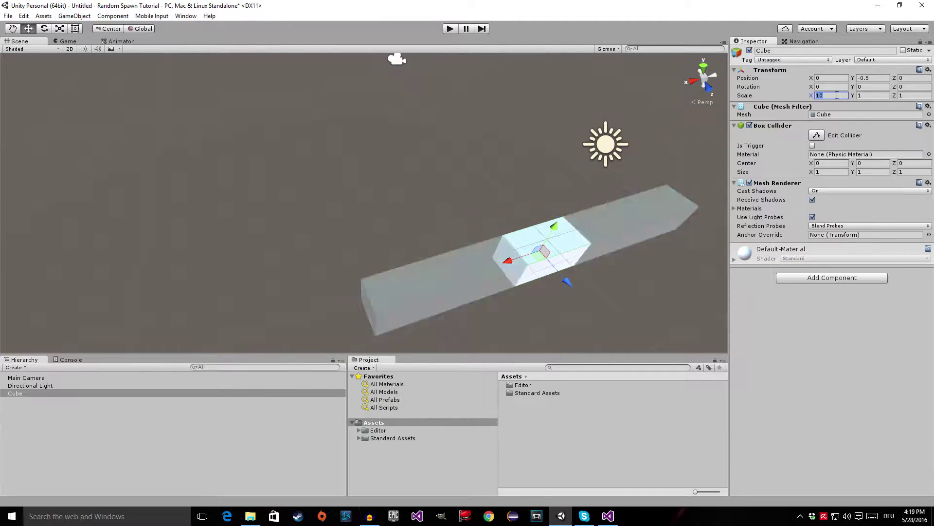
click(907, 97)
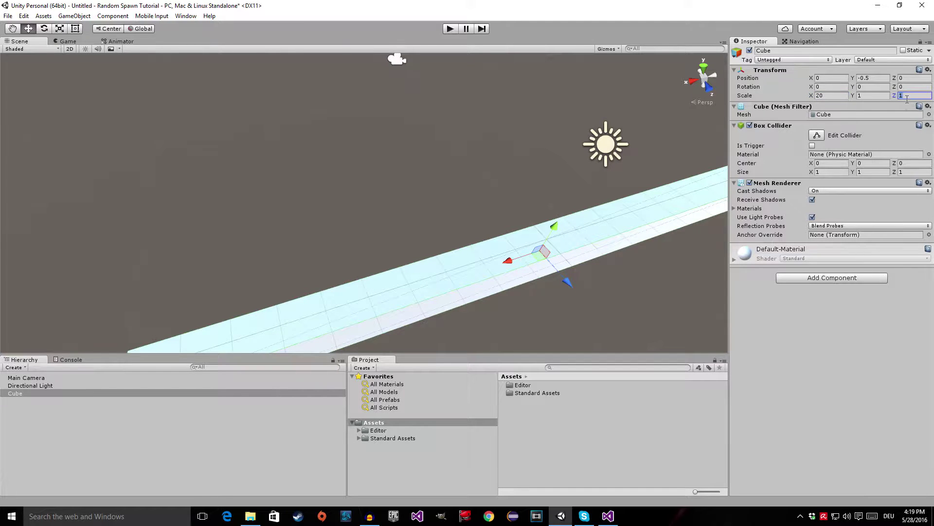
text(20)
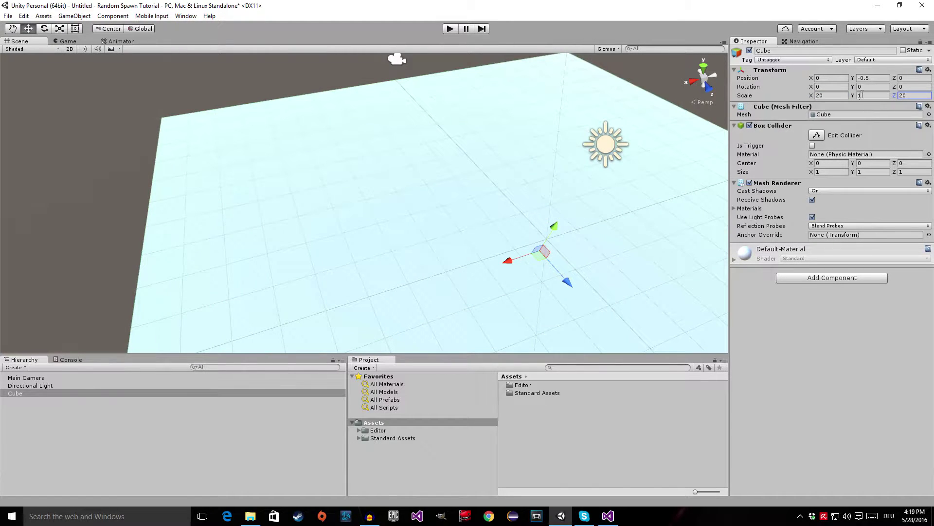
- Switch the scene view to an isometric top view that frames the whole platform
middle_drag(572, 170, 573, 139)
scroll(573, 139, down, 5)
alt+drag(572, 138, 651, 140)
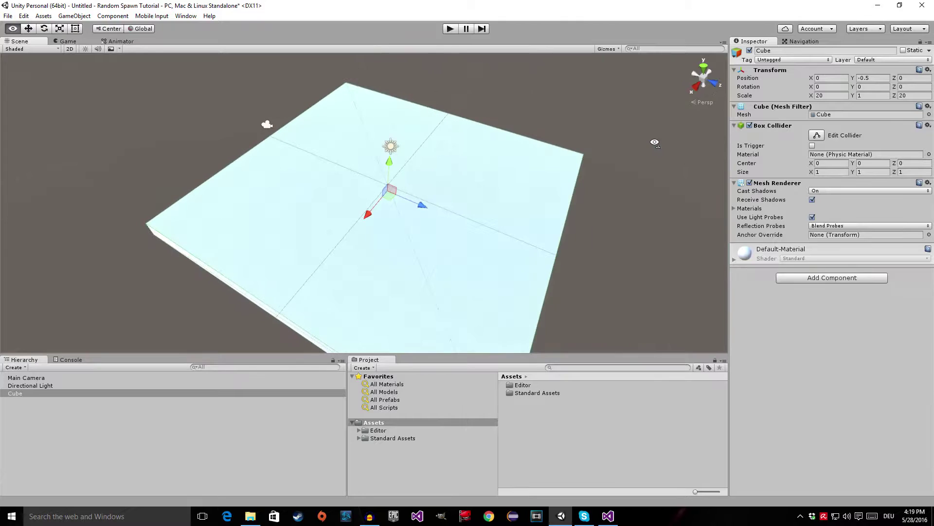
click(706, 68)
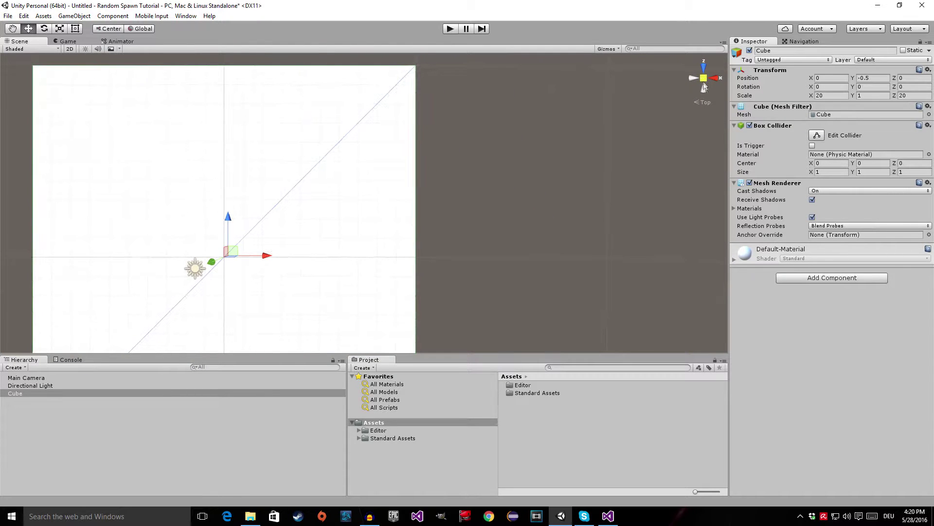
click(704, 80)
click(704, 80)
right_drag(617, 132, 612, 134)
middle_drag(467, 168, 515, 155)
click(704, 78)
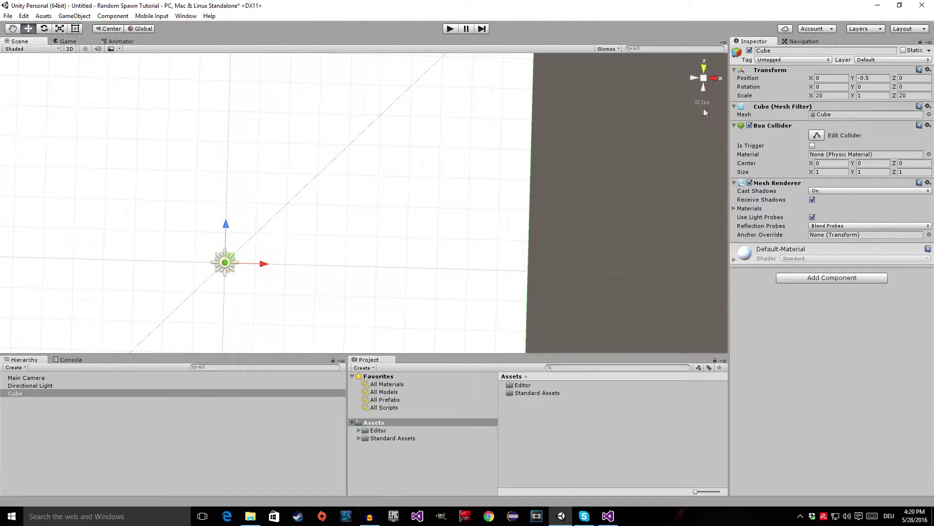
scroll(514, 118, down, 5)
mouse_move(427, 182)
alt+mouse_down()
mouse_move(432, 171)
mouse_move(410, 190)
mouse_move(443, 174)
mouse_move(443, 184)
alt+mouse_up()
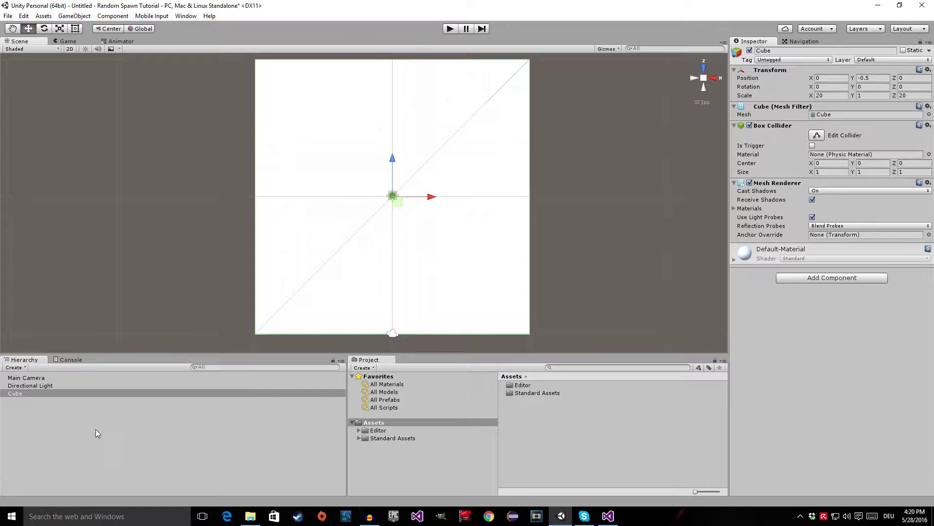
- Create an empty game object named Spawner and give it the yellow label icon
click(77, 439)
right_click(68, 446)
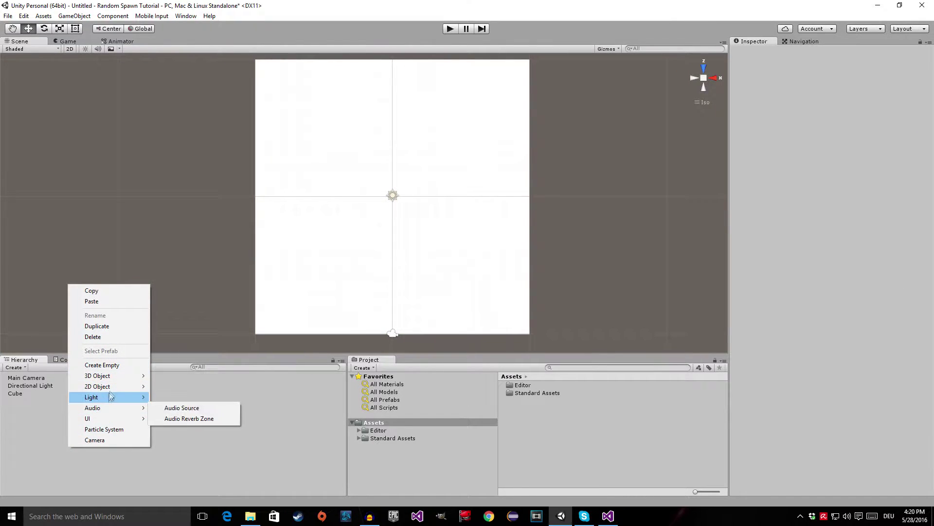
click(97, 366)
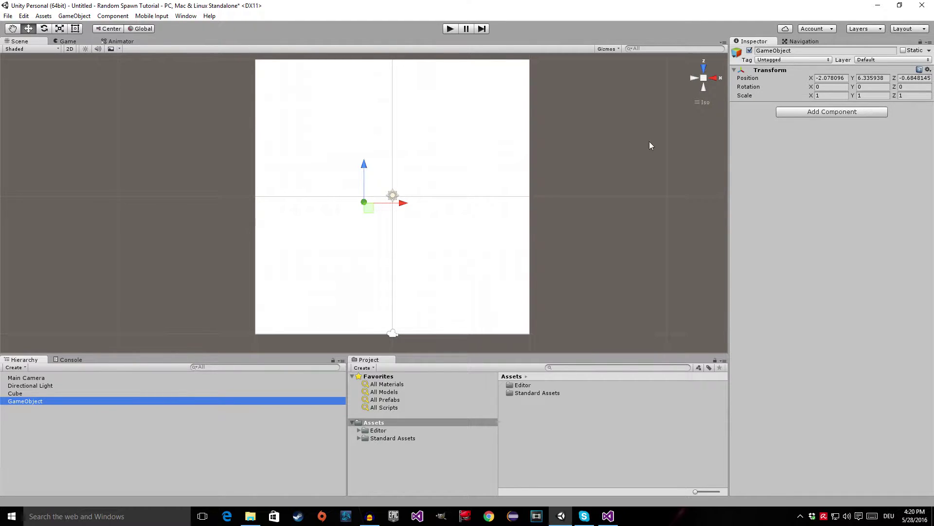
click(808, 50)
text(Spawner)
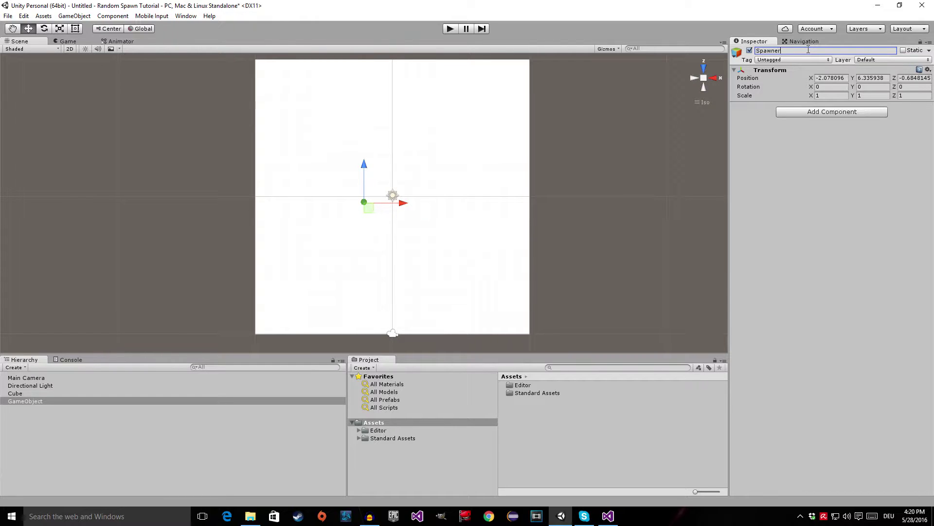
key(Return)
click(738, 53)
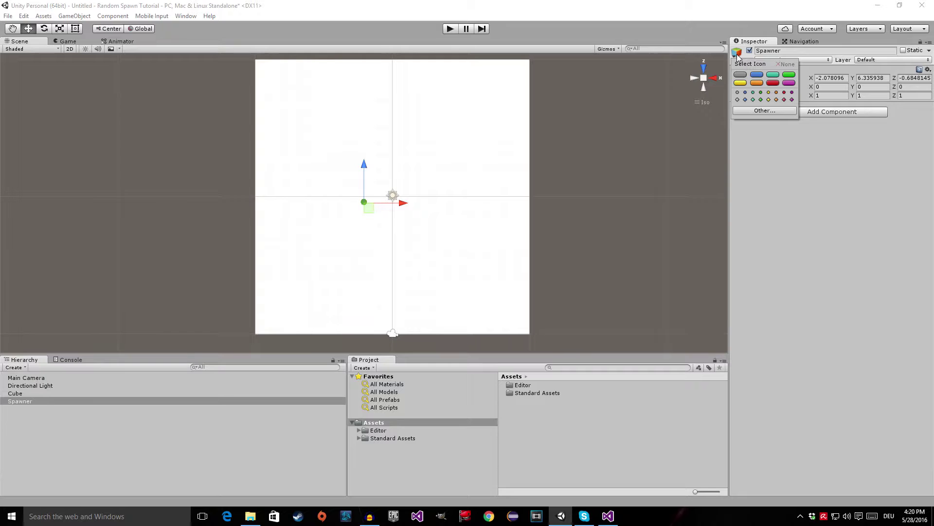
click(741, 82)
- Place the Spawner at about X -5.17, Y 0.5, Z -5.24 and store it as a prefab in the Assets folder
click(818, 112)
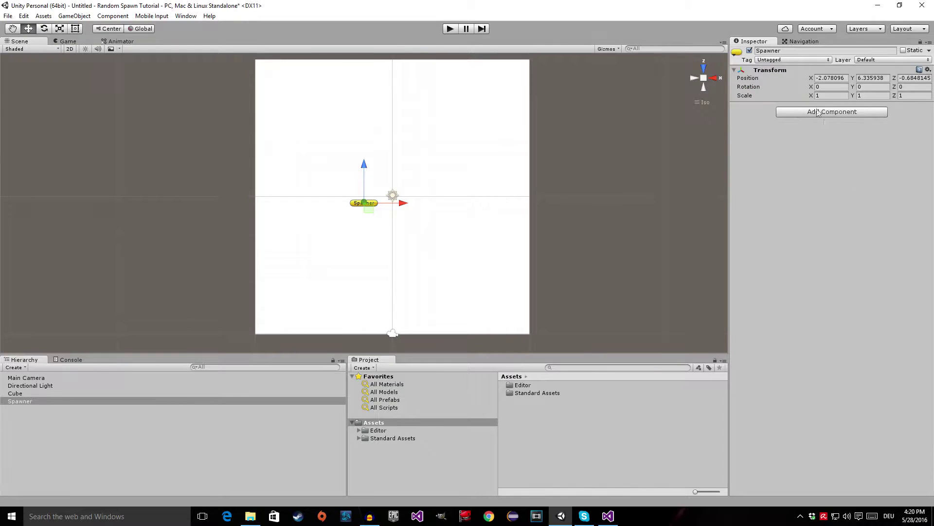
click(874, 78)
text(0)
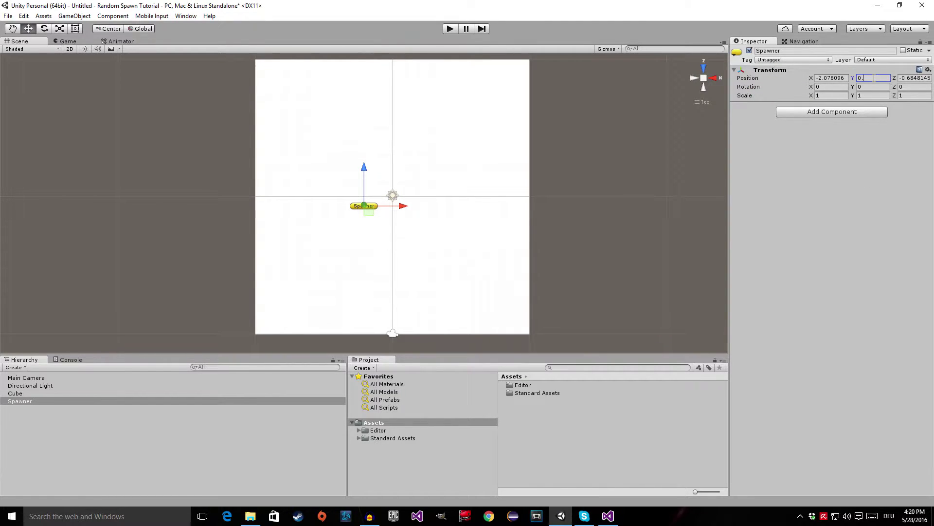
text(.5)
drag(371, 216, 328, 278)
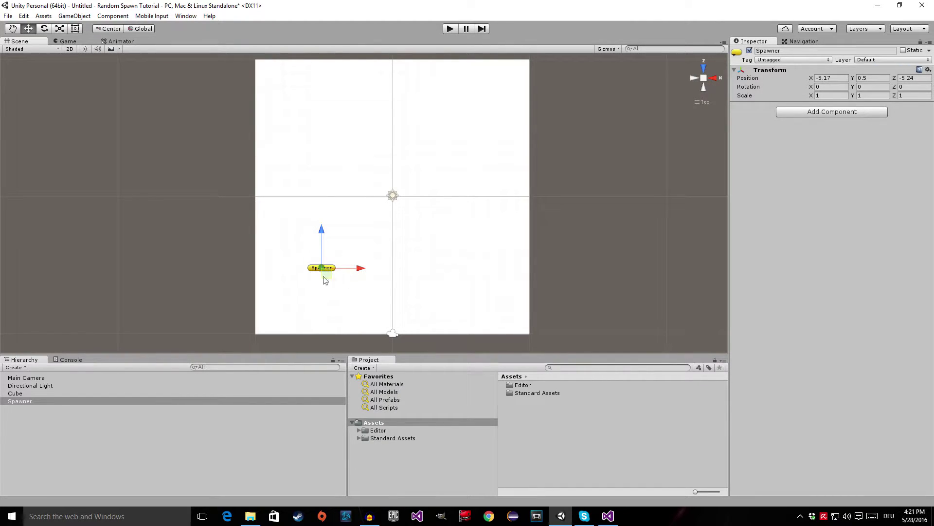
click(15, 403)
drag(15, 404, 548, 427)
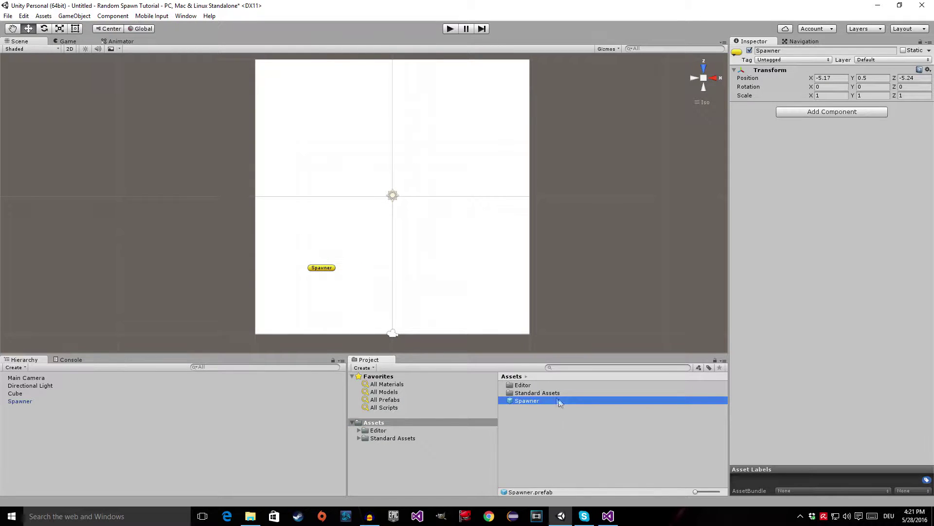
- Add a new tag named Spawner to the project's tag list
click(22, 402)
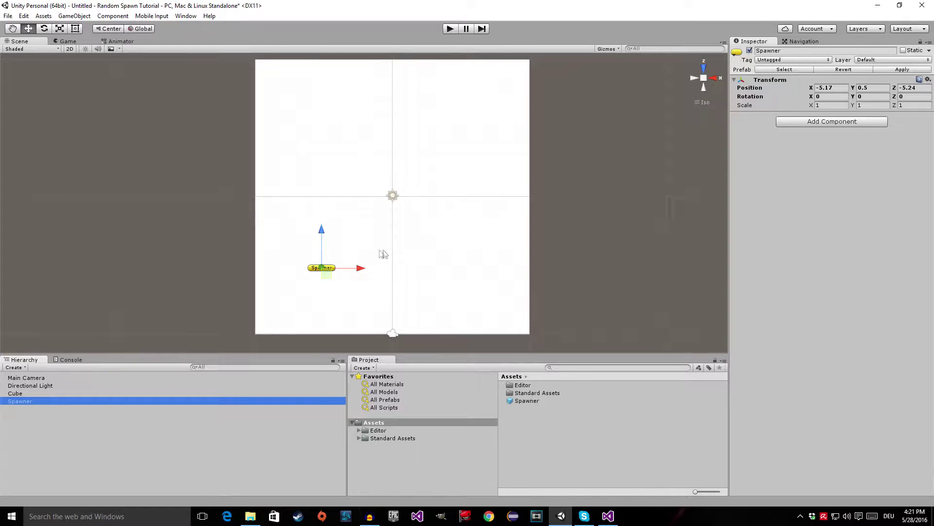
click(785, 60)
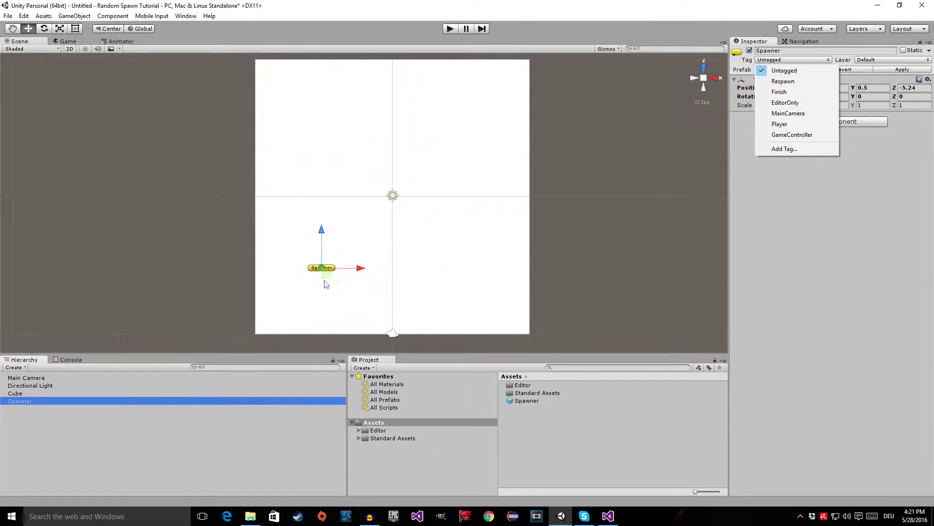
click(787, 150)
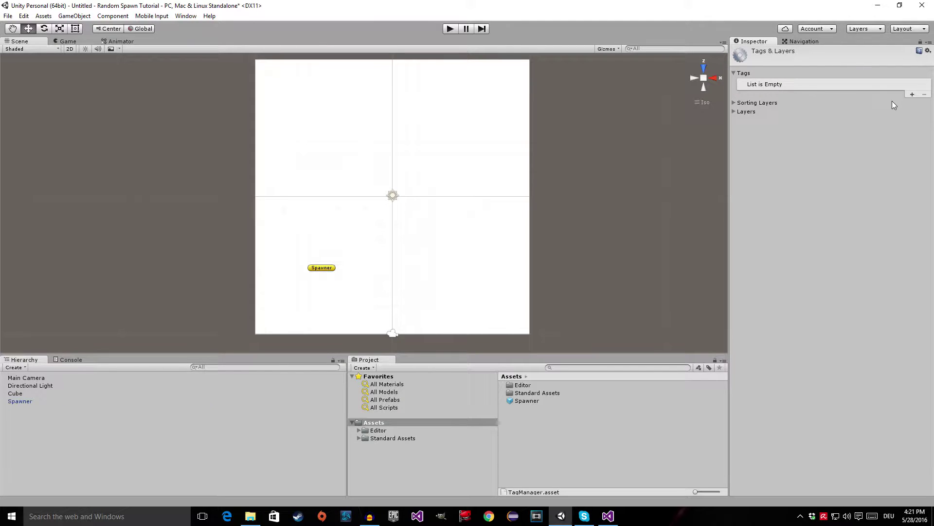
click(912, 95)
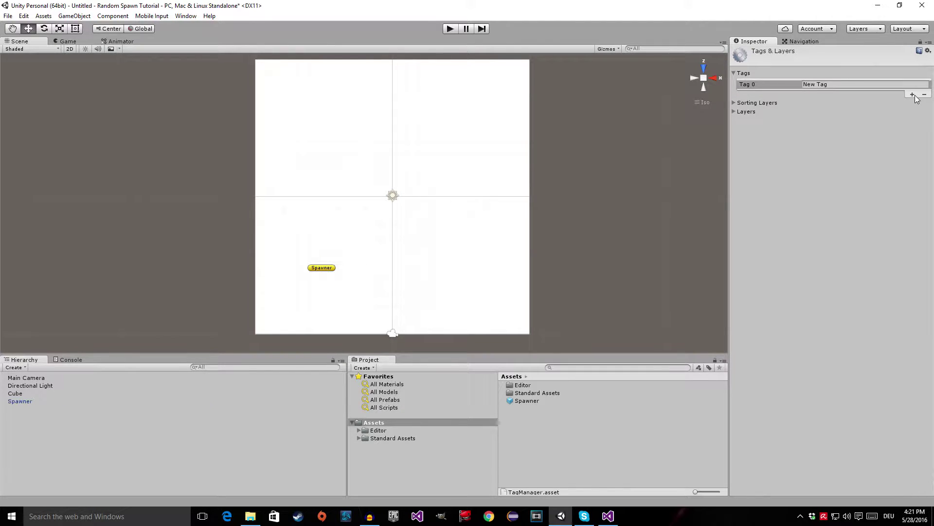
click(837, 83)
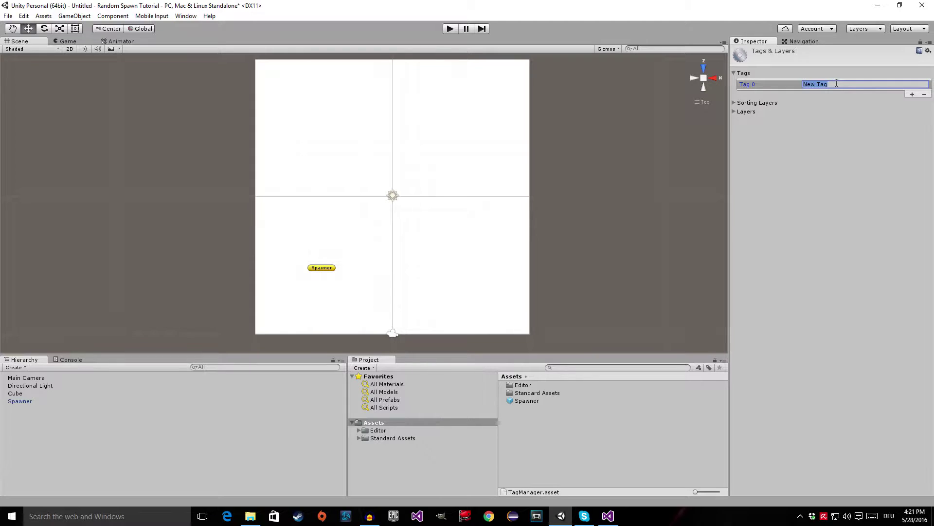
key(BackSpace)
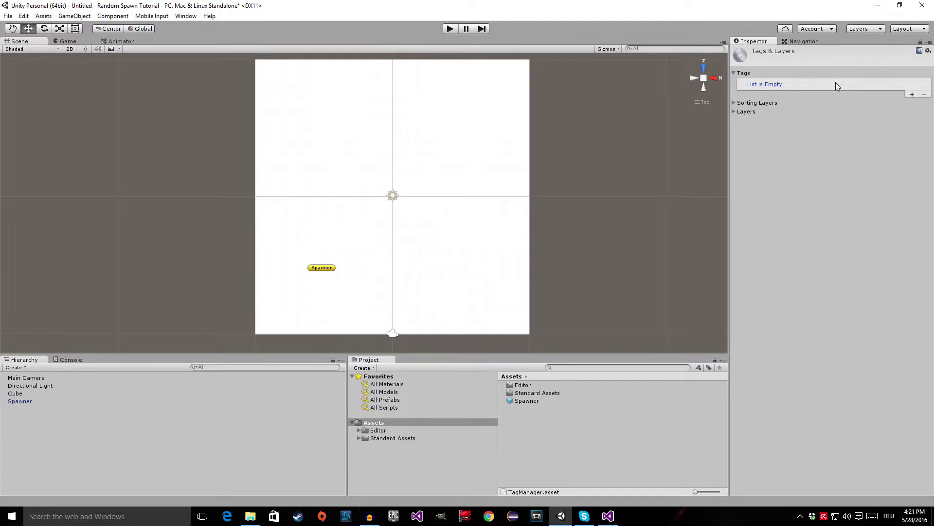
click(912, 95)
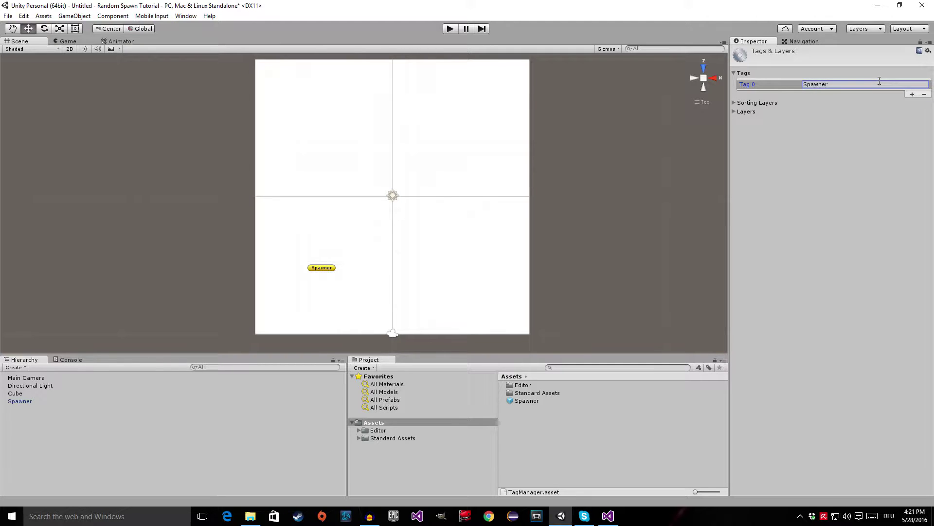
- Assign the Spawner tag to the Spawner object in the scene
click(17, 402)
click(792, 60)
click(778, 145)
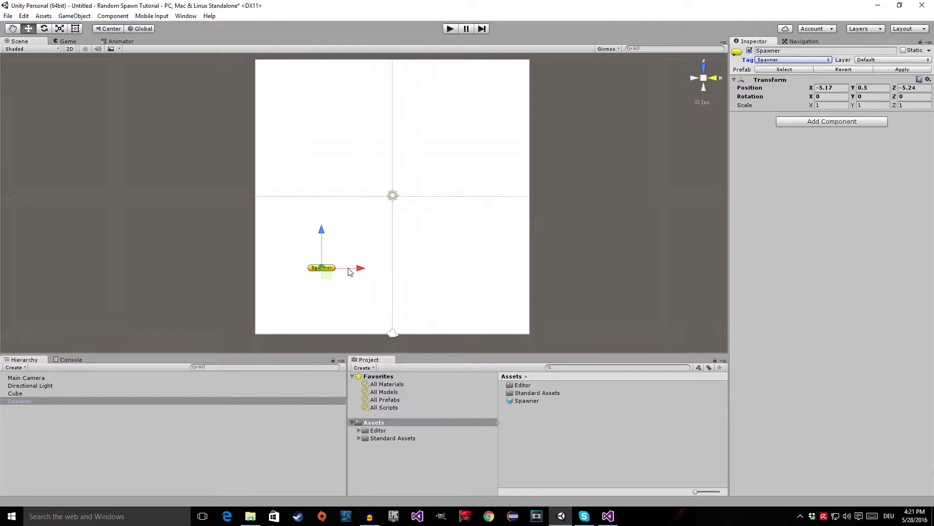
- Duplicate the Spawner three times, spreading the copies over the platform's other quadrants, including about X 4.83, Z -5.24 and X -6.17, Z 5.76
click(68, 401)
key(ctrl+d)
drag(359, 267, 494, 277)
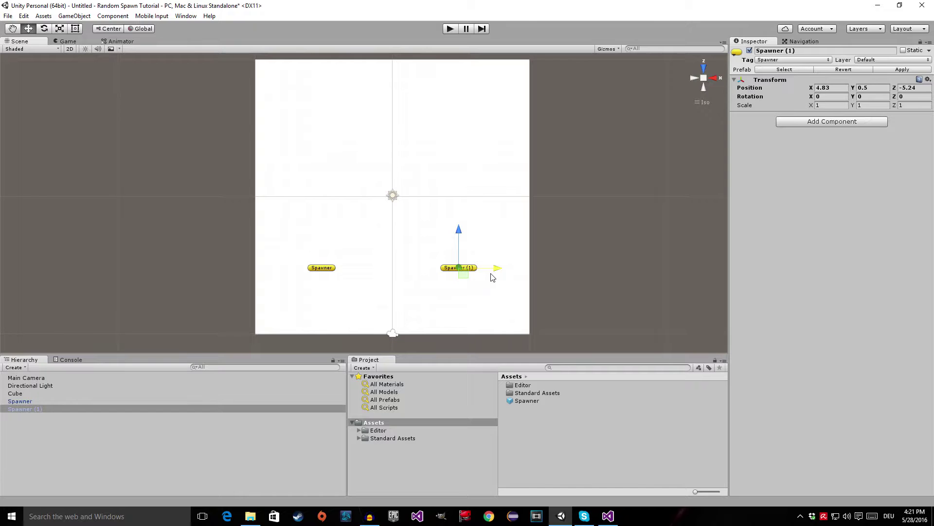
key(ctrl+d)
ctrl+drag(458, 235, 342, 133)
key(ctrl+d)
- Start saving the scene and create a new folder named Scenes inside the project's Assets folder
key(ctrl+s)
drag(638, 32, 624, 34)
right_click(305, 217)
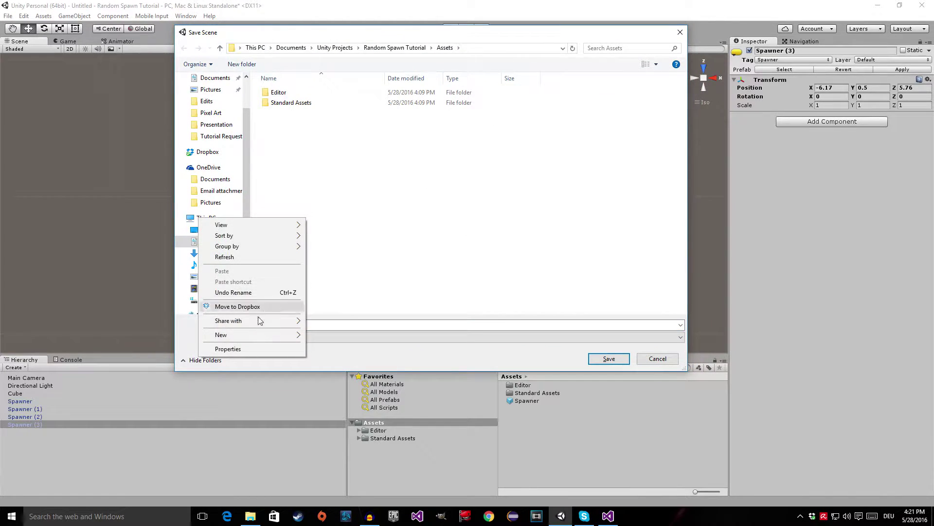
mouse_move(247, 335)
click(144, 332)
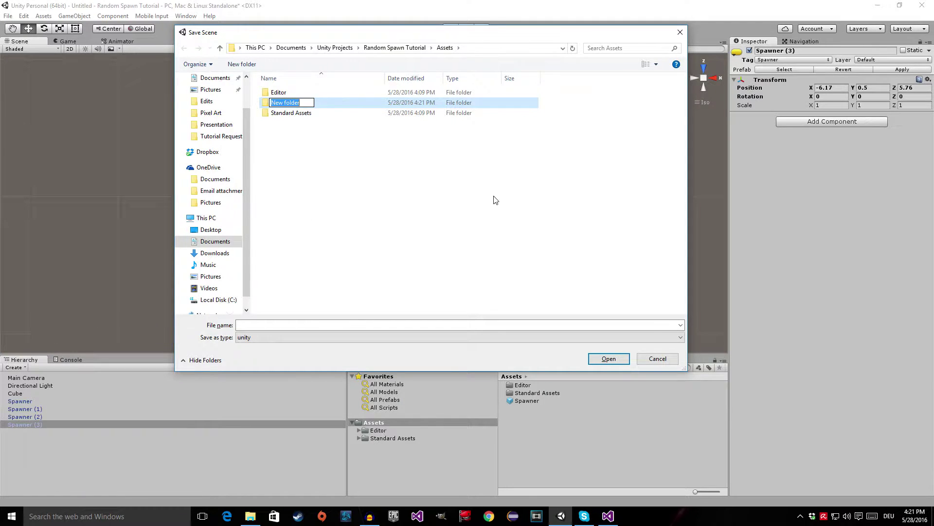
text(Scenes)
key(Return)
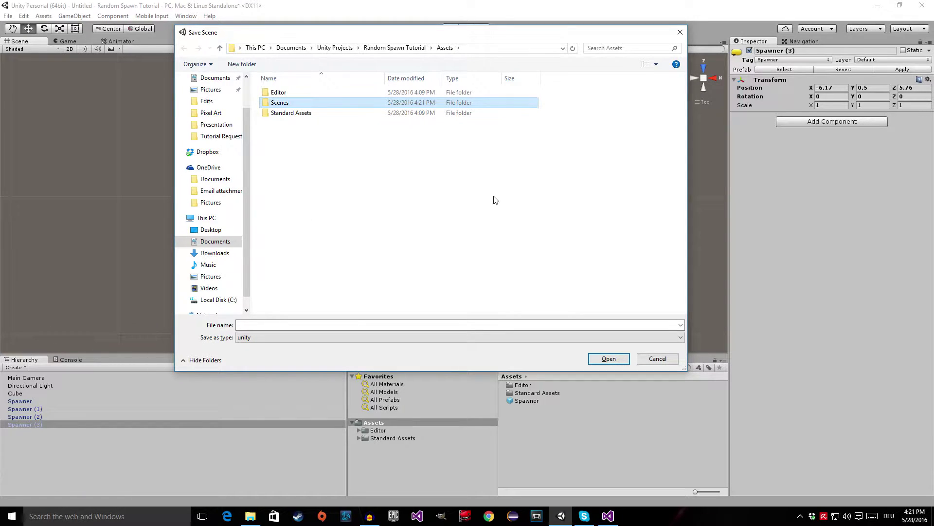
- Save the scene as Scene_Main in the Scenes folder
double_click(324, 102)
click(262, 325)
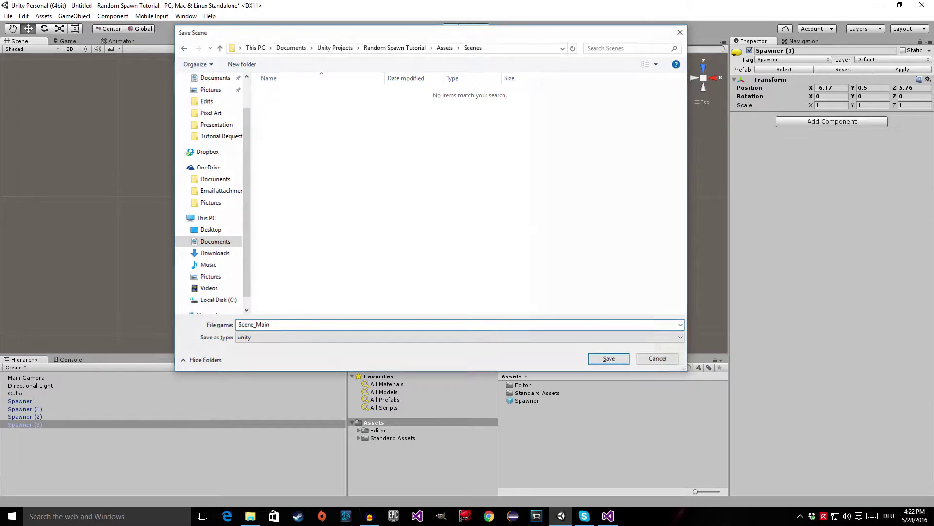
key(Return)
click(49, 460)
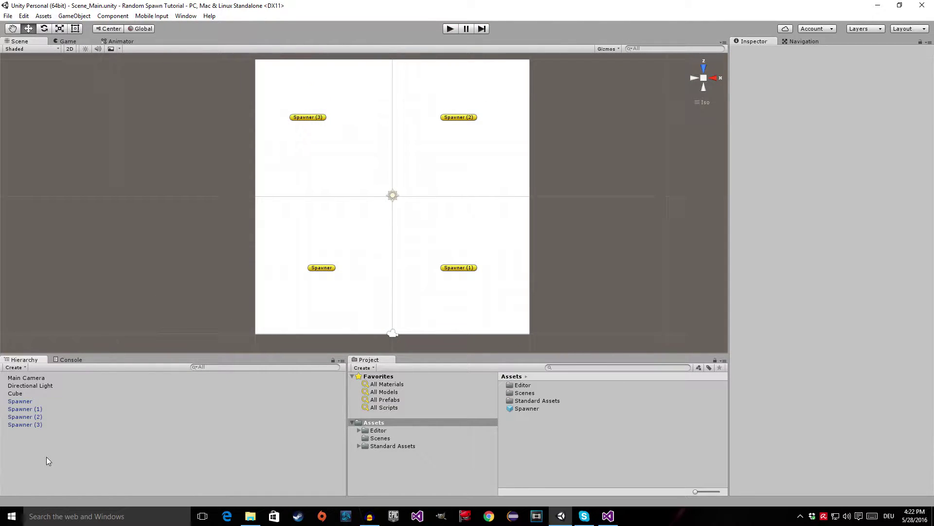
- Create an empty game object in the scene and set its position to X 0, Y 0, Z 0
alt+drag(409, 244, 445, 269)
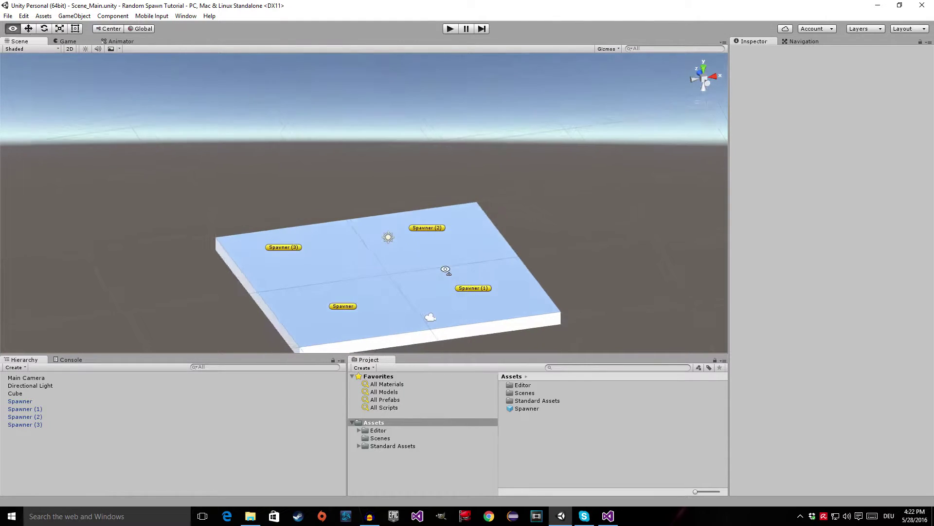
right_click(49, 445)
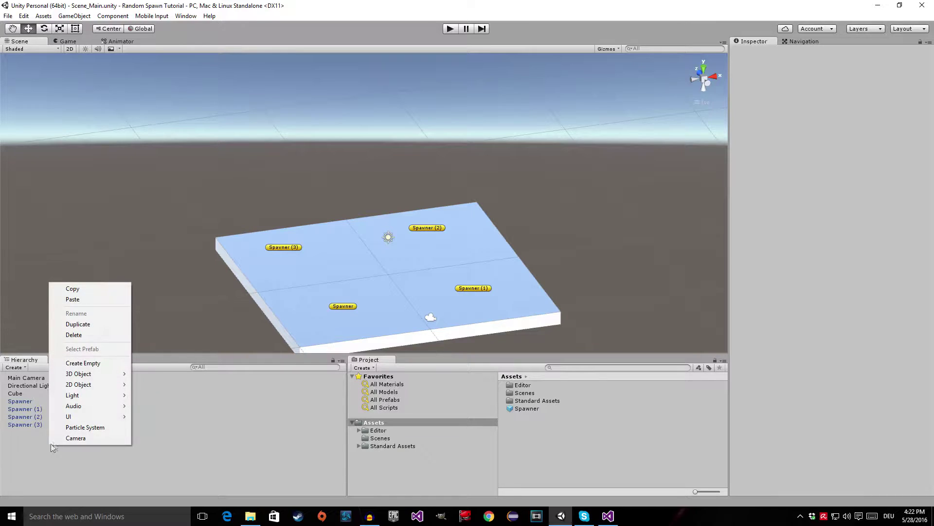
click(82, 362)
click(836, 78)
text(0)
click(873, 78)
text(0)
click(913, 79)
text(0)
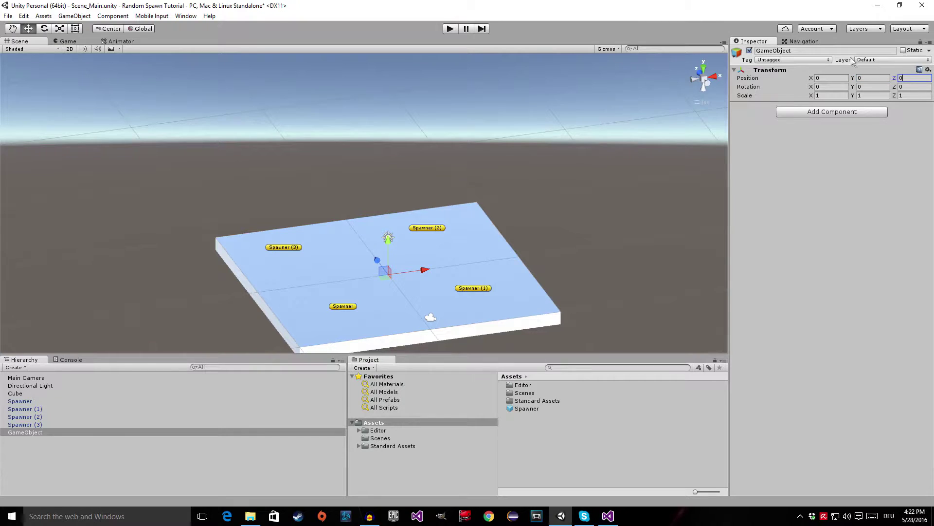
- Rename the empty game object to GameManager and give it the grey label icon
click(838, 50)
text(GameManager)
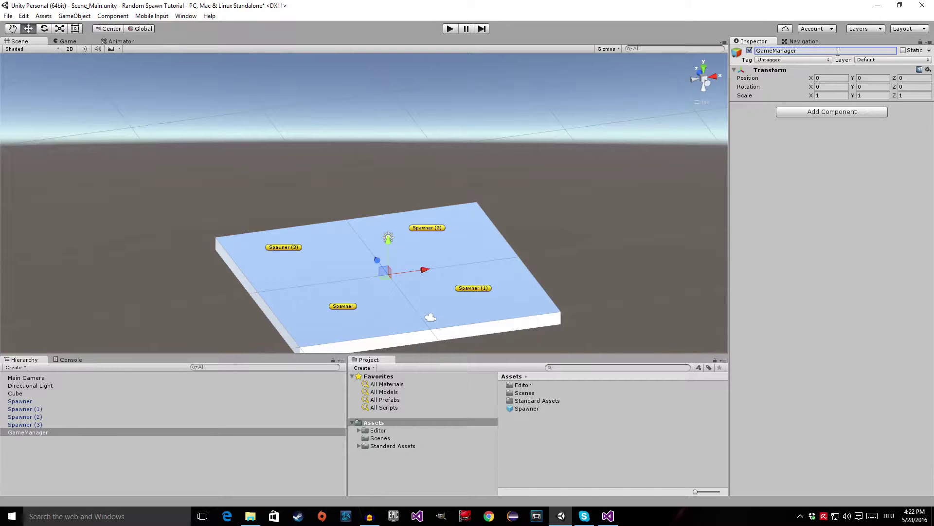
click(737, 52)
click(741, 75)
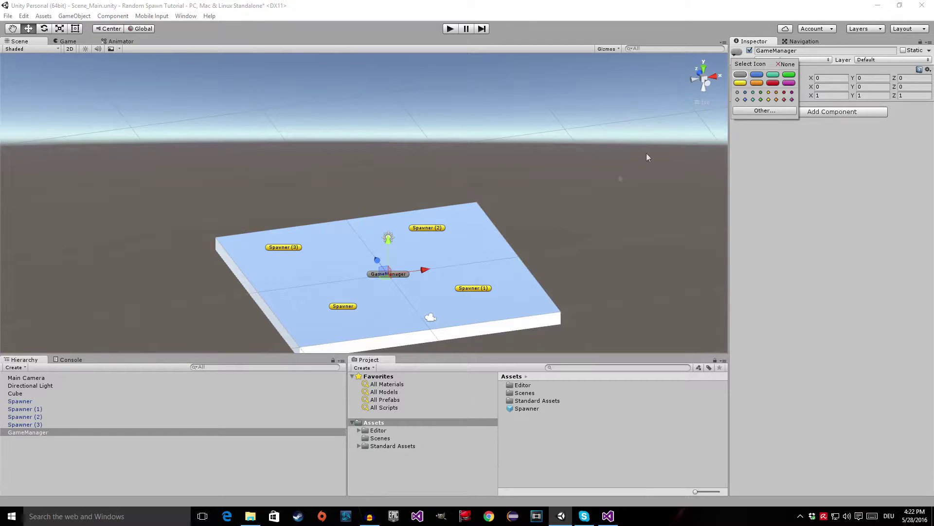
click(422, 287)
alt+drag(393, 266, 389, 288)
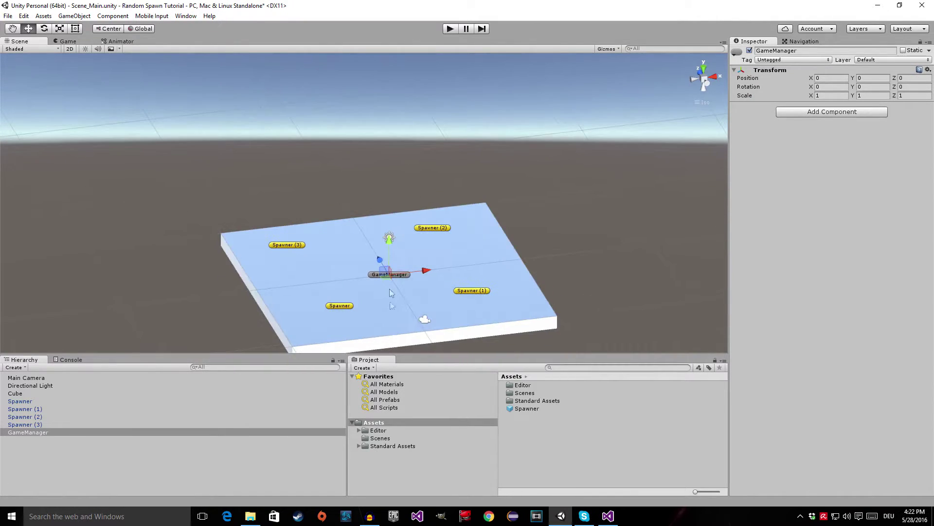
- Open the Prefabs folder of FirstPersonCharacter under Characters in Standard Assets
click(358, 446)
click(393, 454)
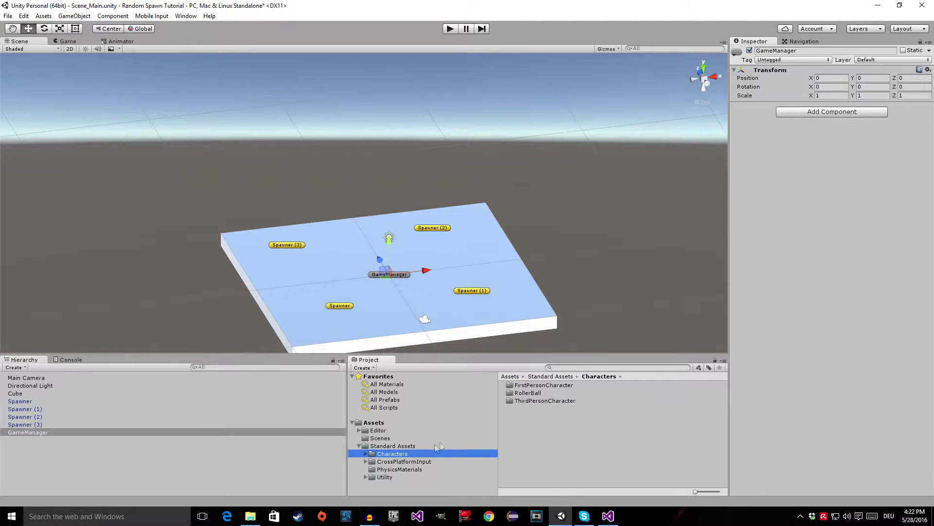
click(366, 454)
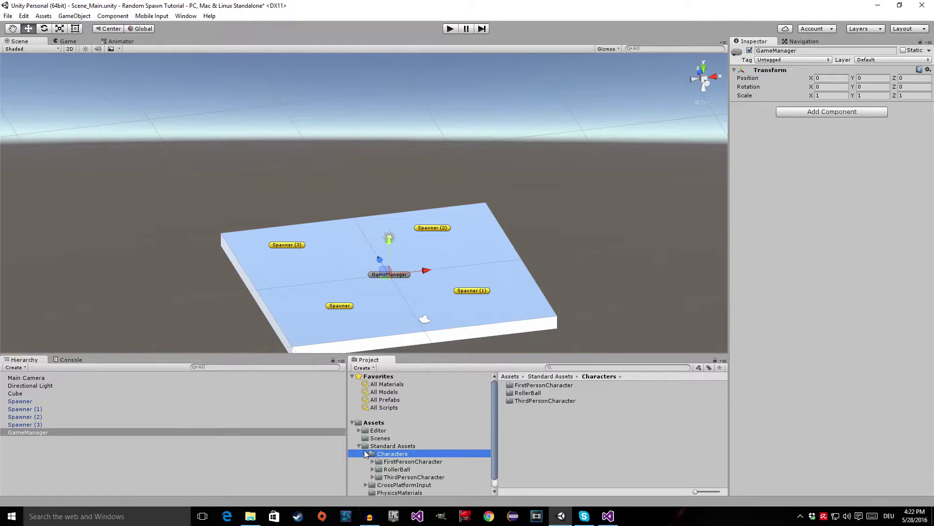
click(412, 462)
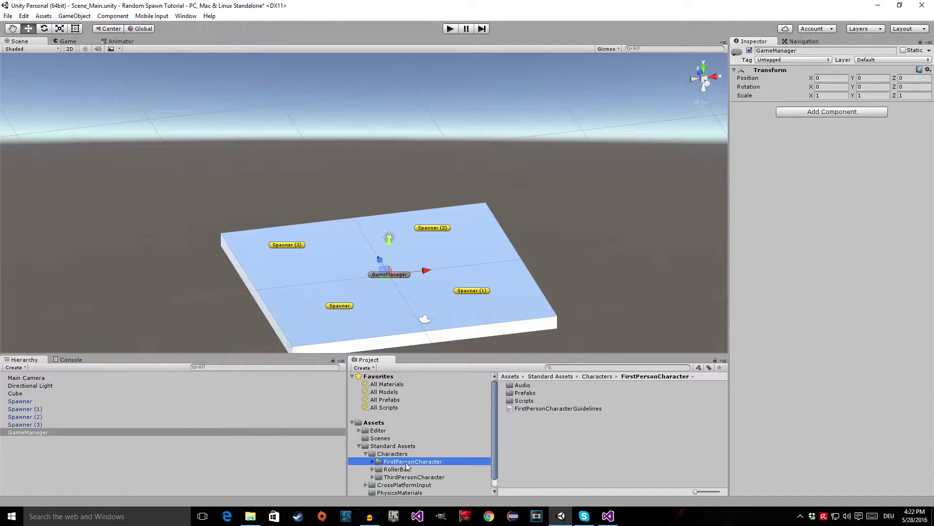
click(374, 462)
scroll(413, 475, down, 2)
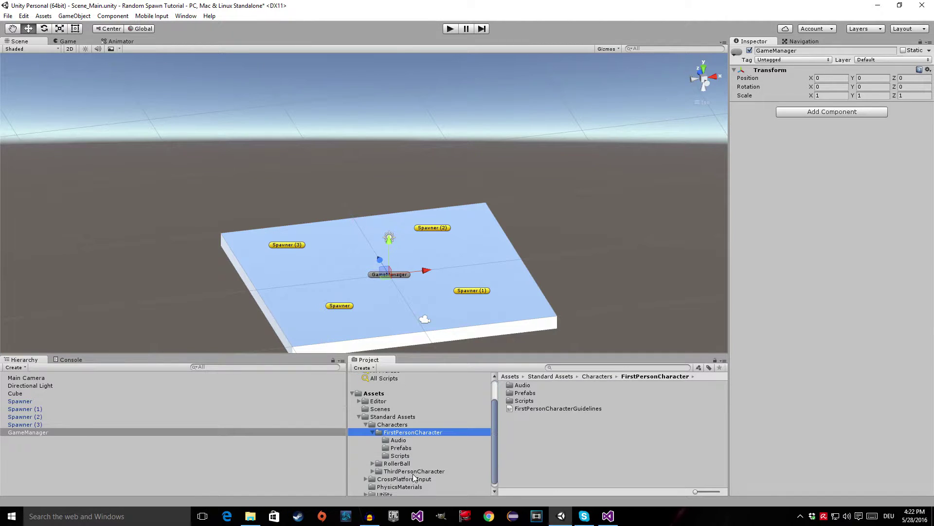
click(409, 449)
- Switch the scene view to perspective and place the FPSController prefab above the platform at about X -0.56, Y 2.22, Z -0.57
mouse_move(484, 299)
right_down()
mouse_move(474, 313)
mouse_move(490, 311)
right_up()
middle_drag(491, 301, 486, 282)
scroll(489, 259, up, 1)
alt+drag(489, 258, 537, 230)
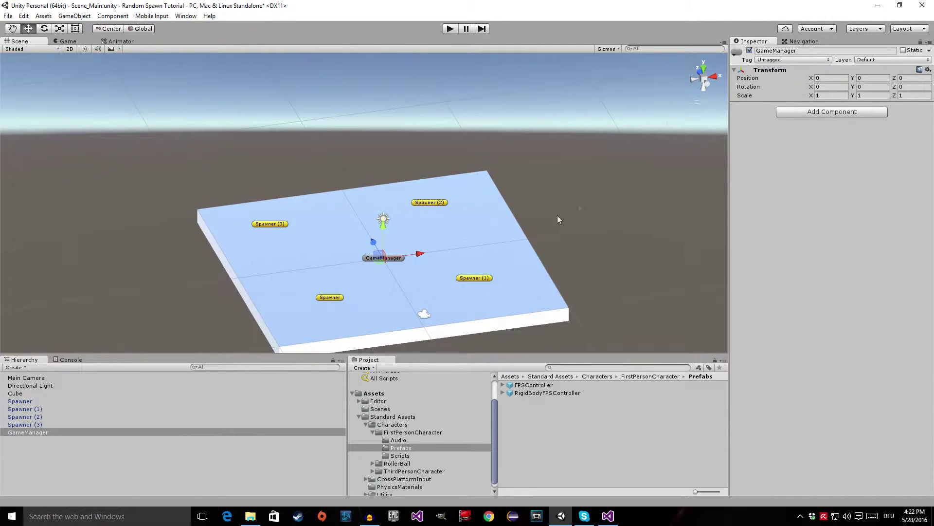
click(705, 78)
right_drag(493, 262, 502, 251)
alt+drag(463, 223, 495, 203)
scroll(495, 203, up, 3)
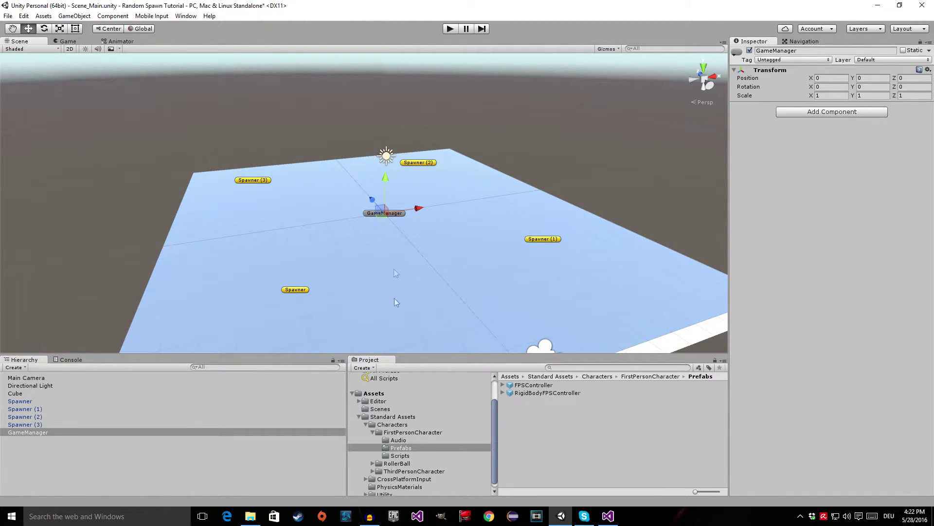
drag(530, 385, 386, 155)
- Play-test the scene by walking the first-person controller across the platform, and stop the test
click(450, 28)
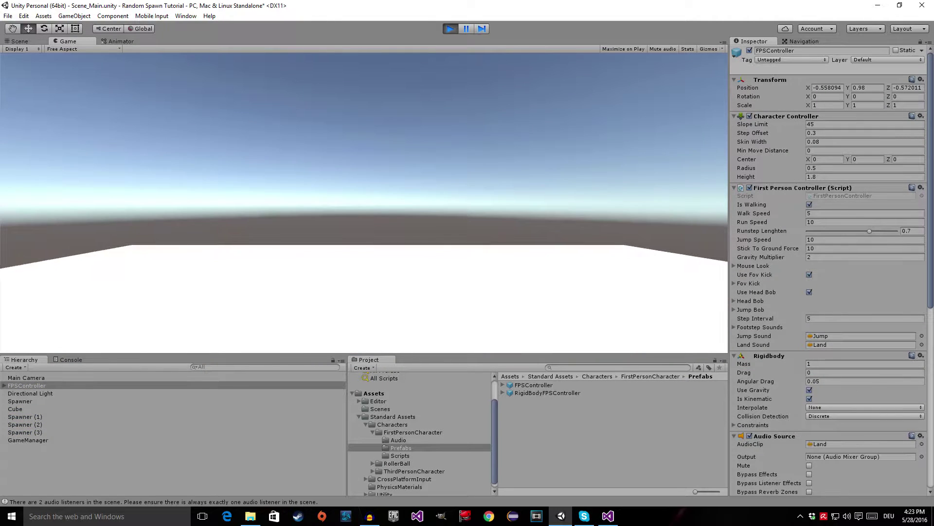
key(w)
key(w)
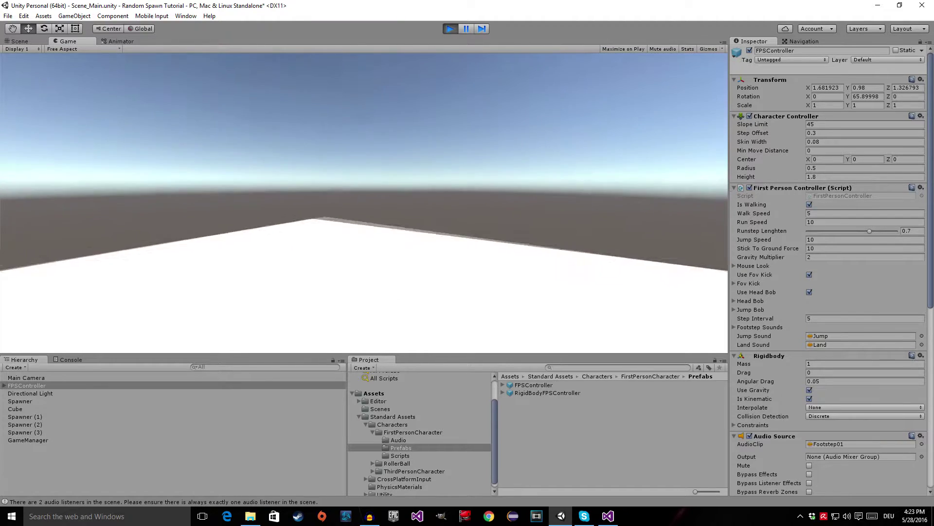
key(Escape)
click(450, 28)
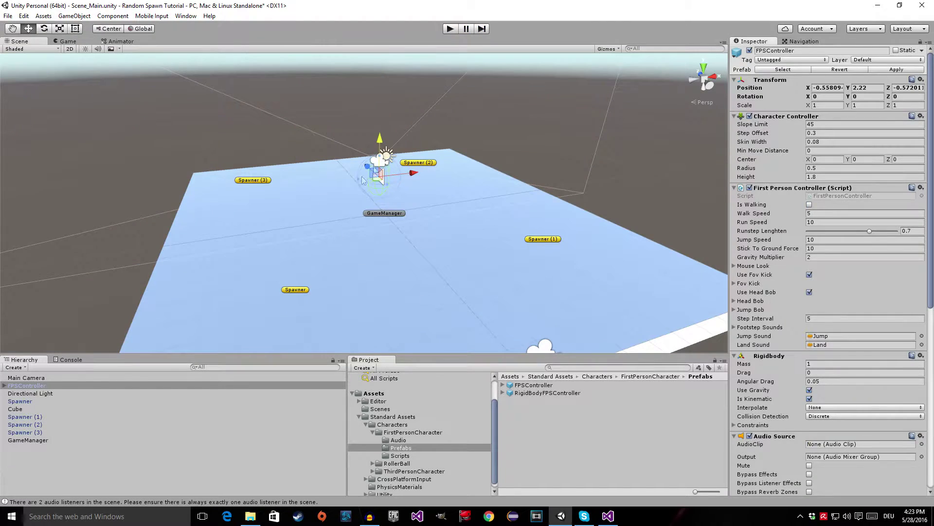
- Save the scene and set the FPSController's X and Z position to 0
key(ctrl+s)
right_drag(457, 217, 501, 201)
key(w)
click(829, 87)
text(0)
click(908, 88)
text(0)
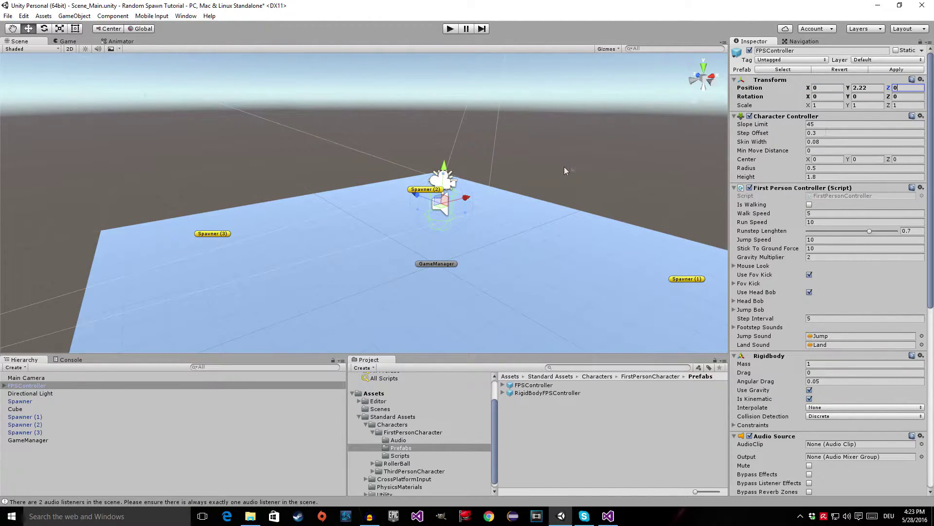
click(544, 475)
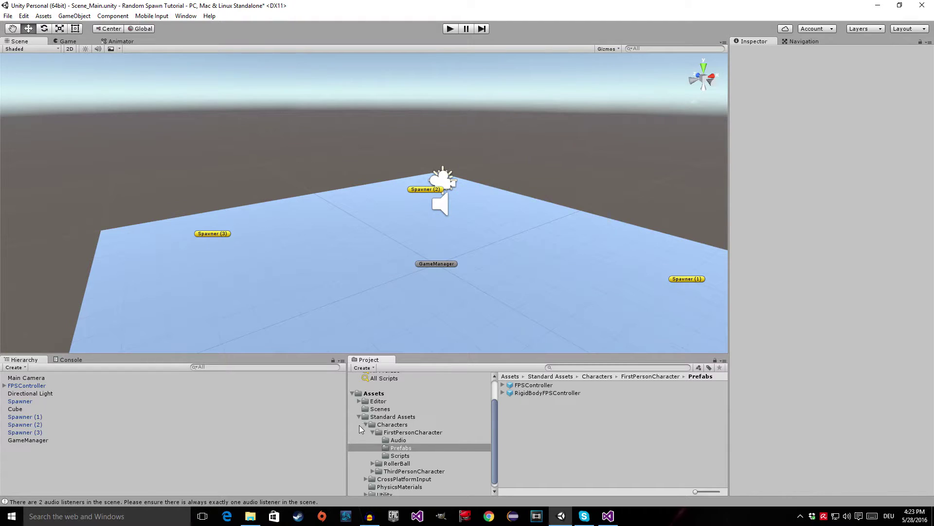